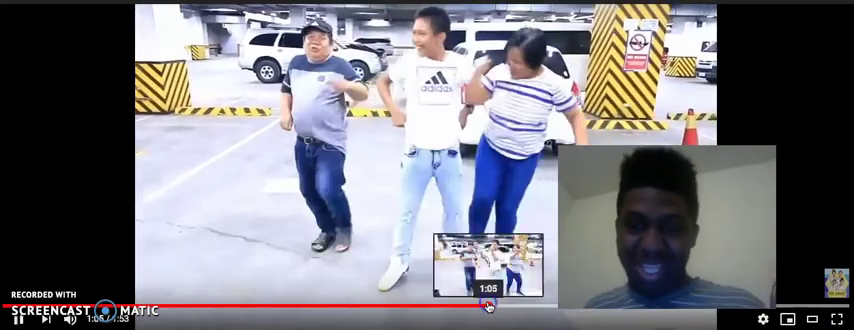
click(503, 307)
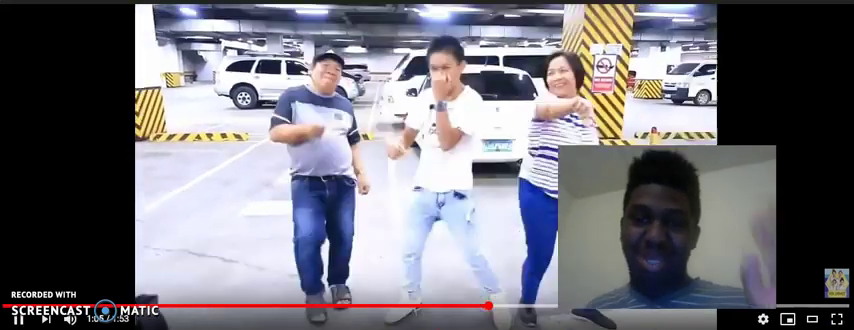